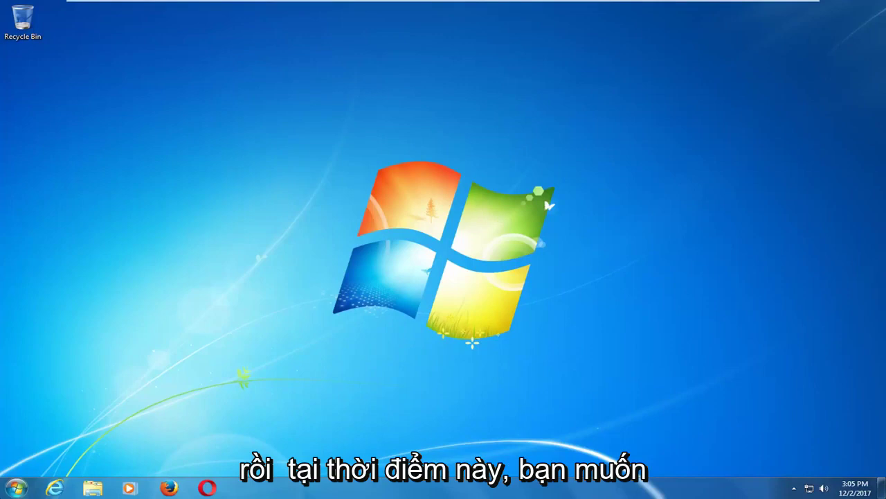
- Search the Start menu for 'device manager' and open the Device Manager result
text(device manager)
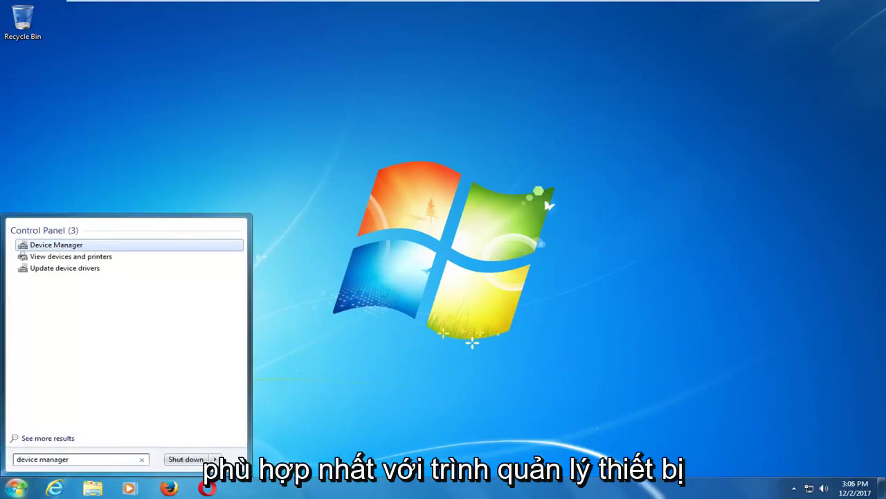
right_click(62, 248)
click(78, 255)
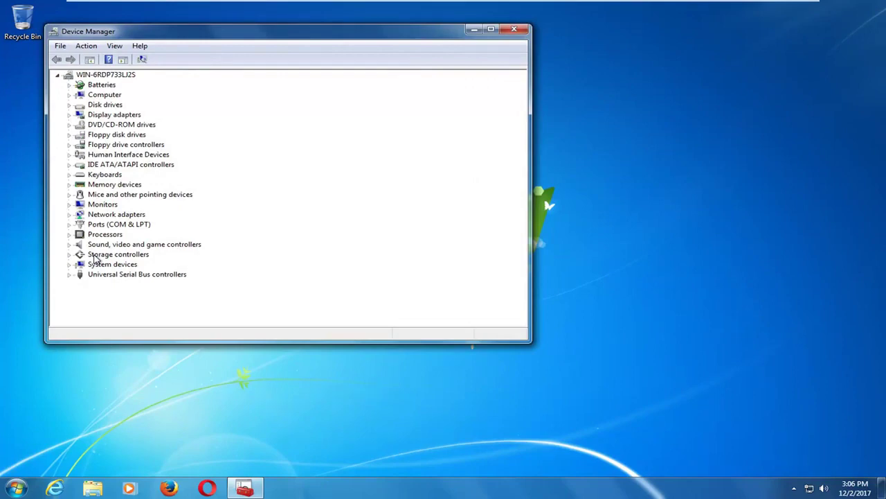
- Expand Disk drives and open Properties for the VMware Virtual S SCSI Disk Device
drag(299, 34, 417, 54)
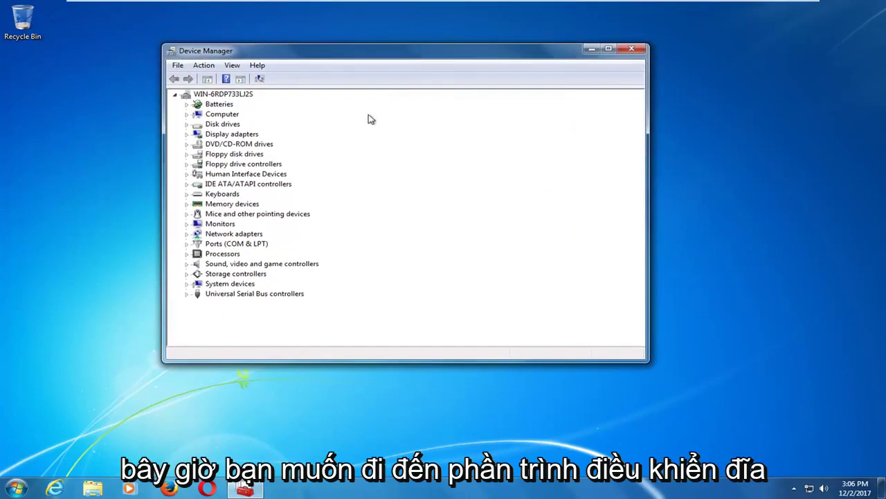
click(227, 125)
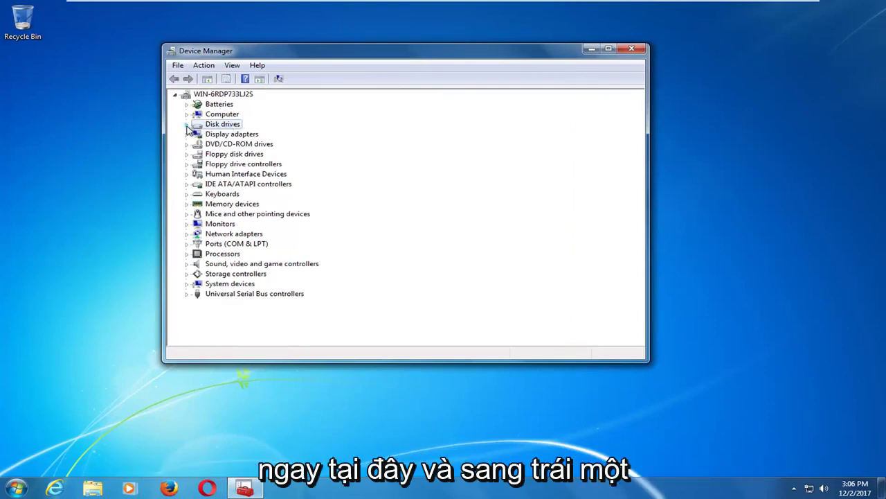
click(187, 125)
click(221, 136)
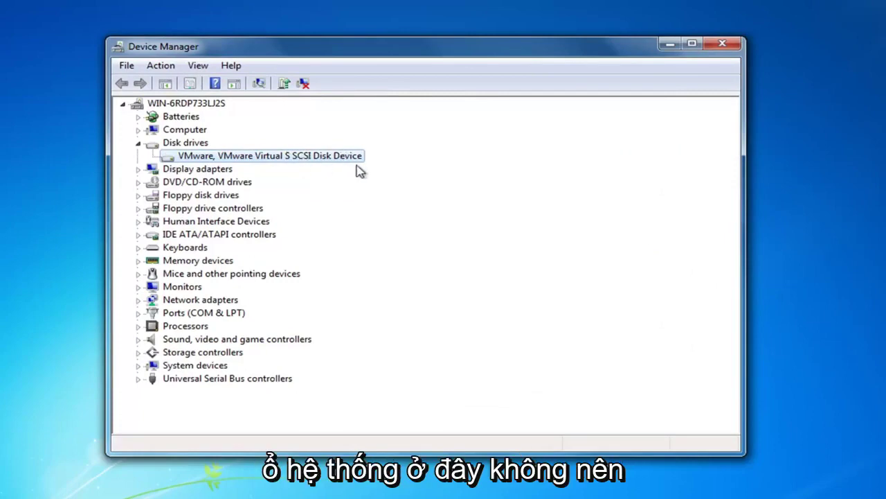
right_click(284, 158)
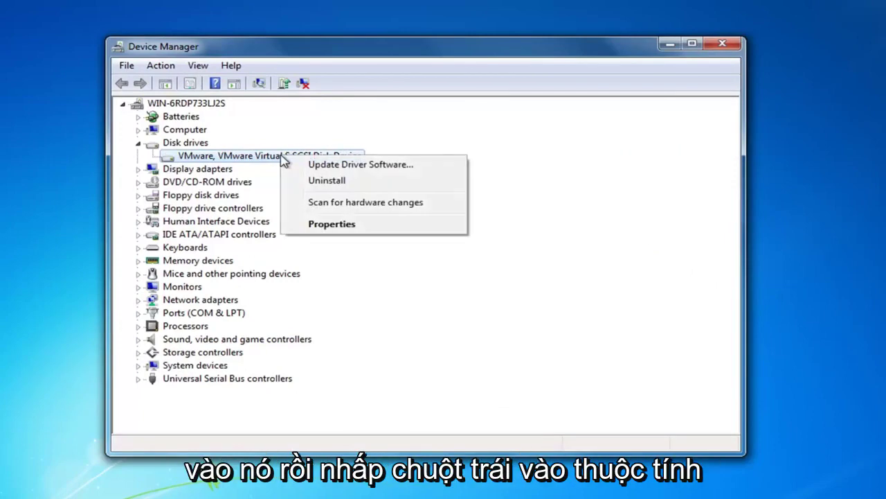
click(313, 225)
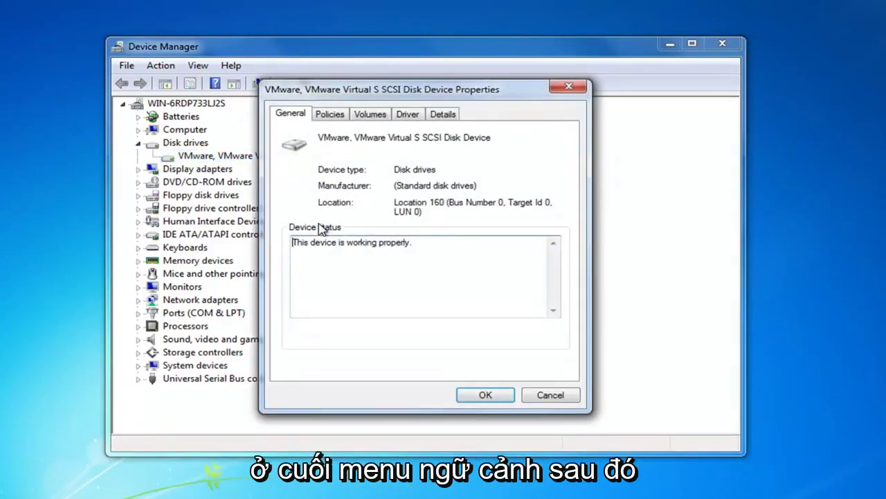
- Set the VMware disk's removal policy to Quick removal, skip the restart, and close Device Manager
click(334, 122)
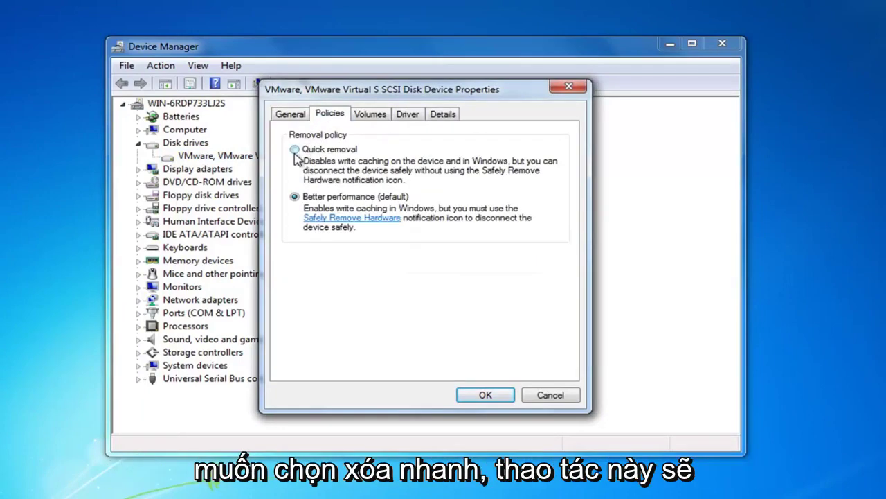
click(295, 153)
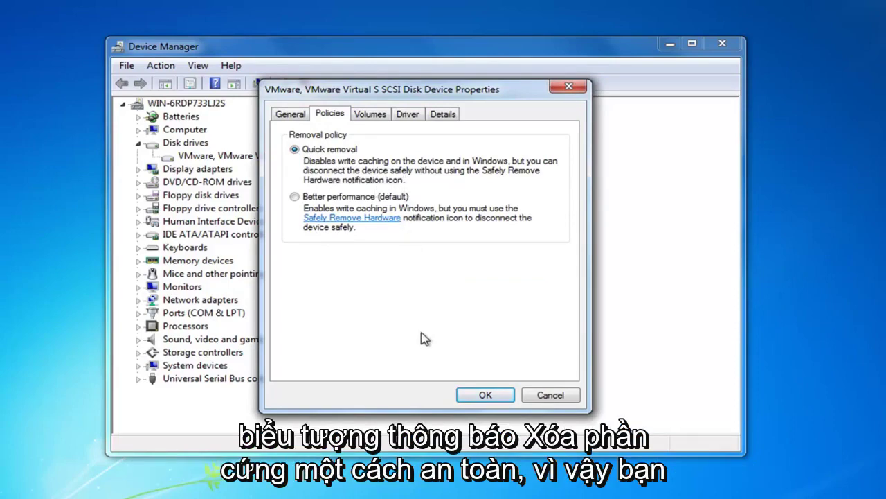
click(487, 396)
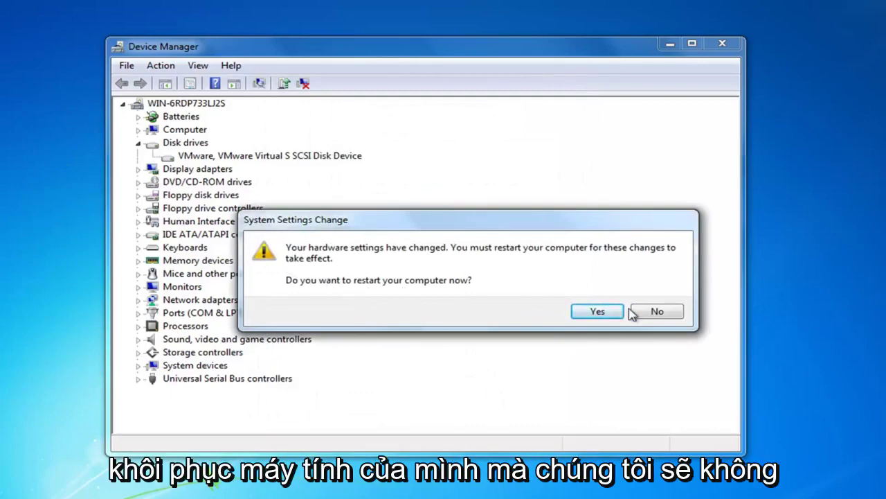
click(663, 317)
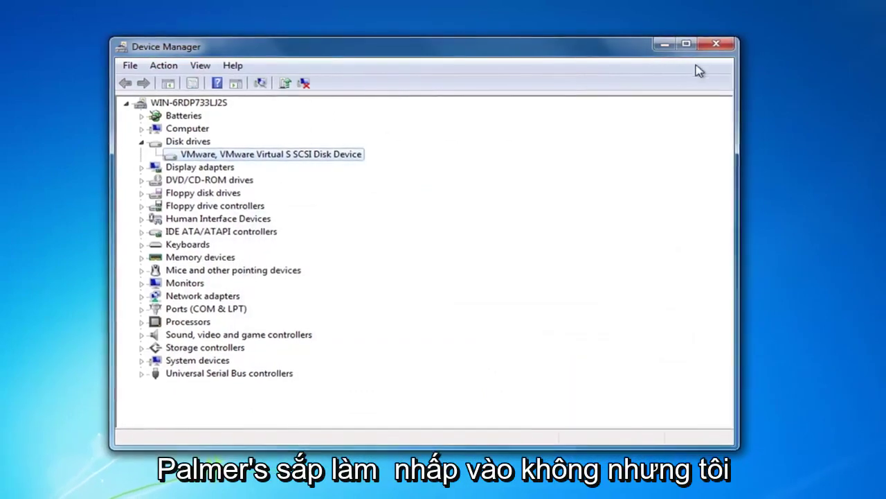
click(723, 44)
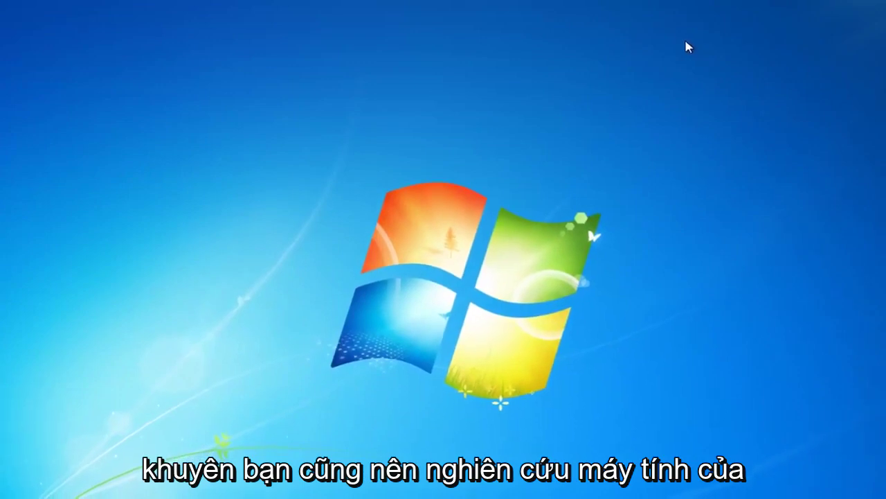
right_click(228, 392)
right_click(236, 496)
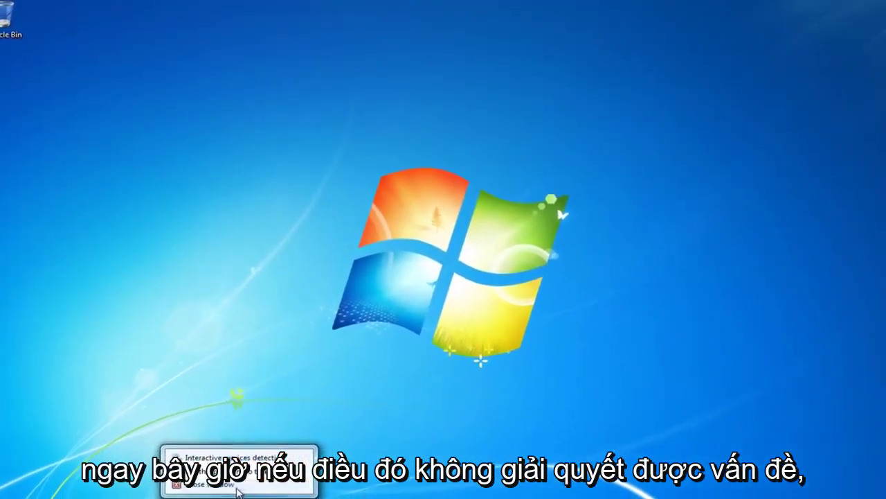
click(234, 493)
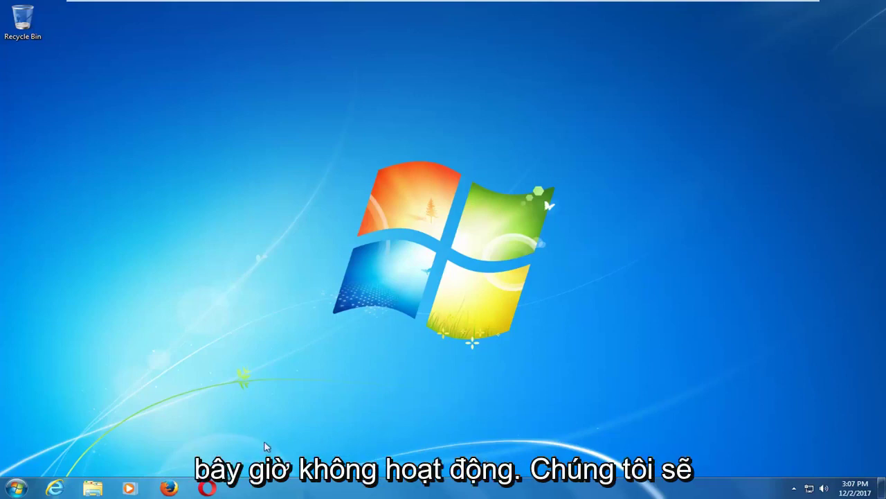
- Open Computer from Start search to review Local Disk (C:), then close it
click(12, 488)
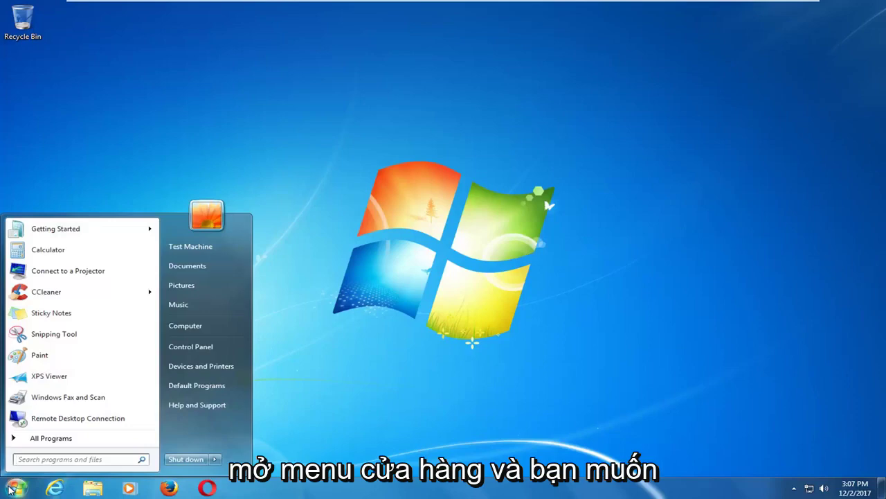
text(computer)
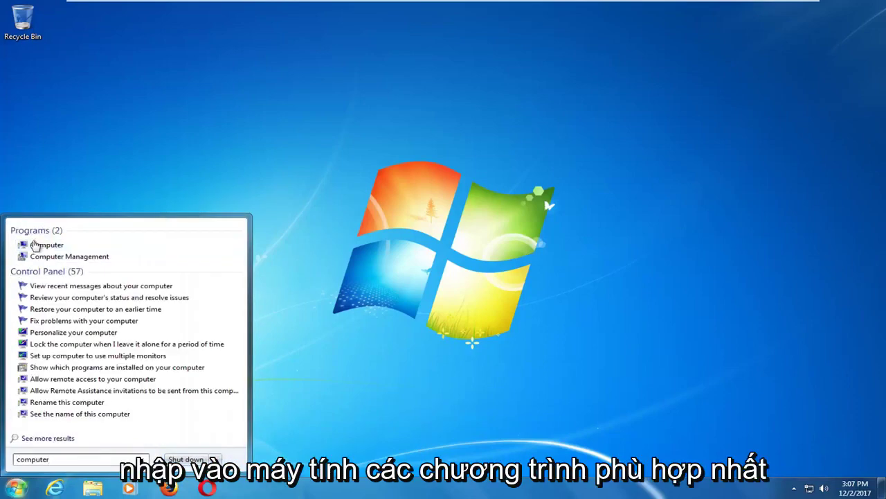
click(36, 246)
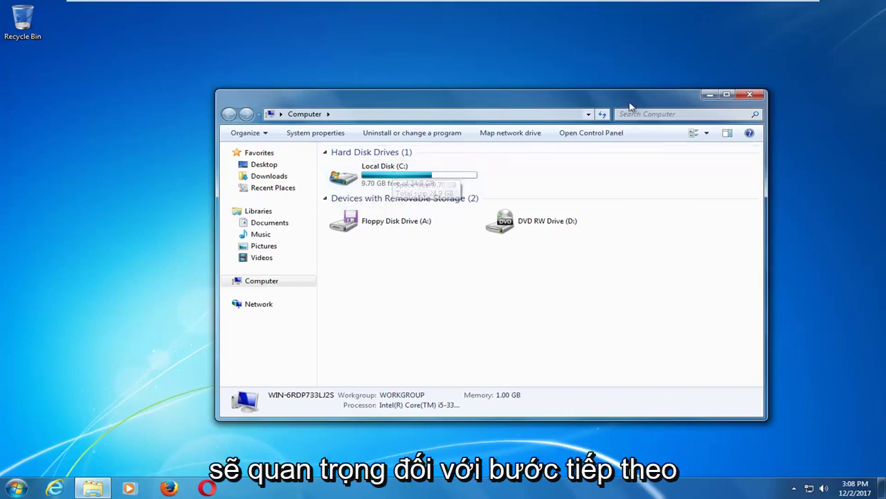
click(748, 95)
- Run cmd from Start search as administrator and approve the UAC prompt
click(15, 488)
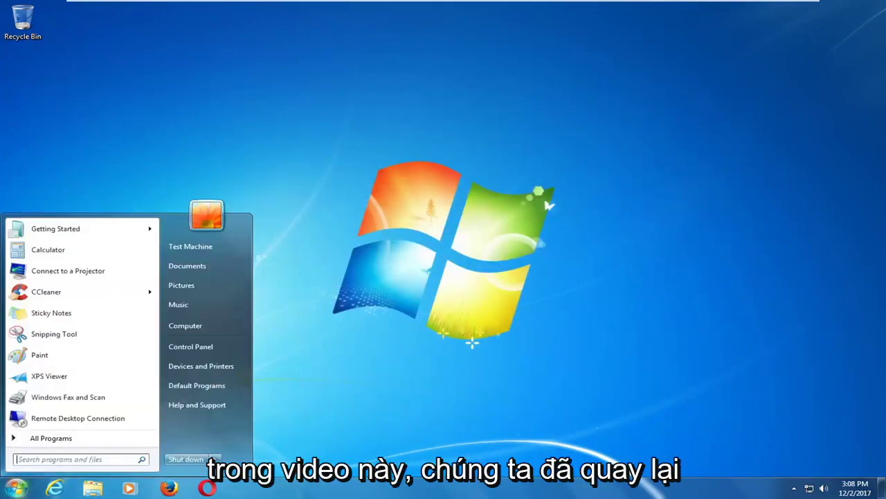
text(cmd)
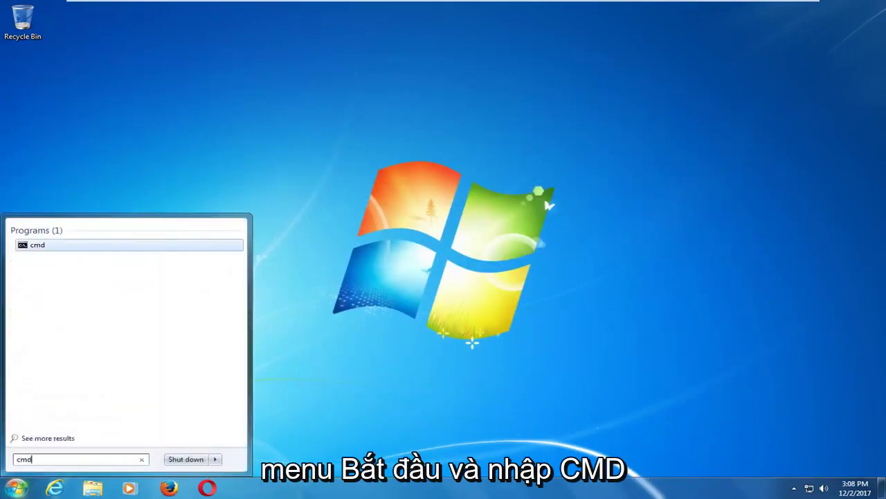
right_click(36, 248)
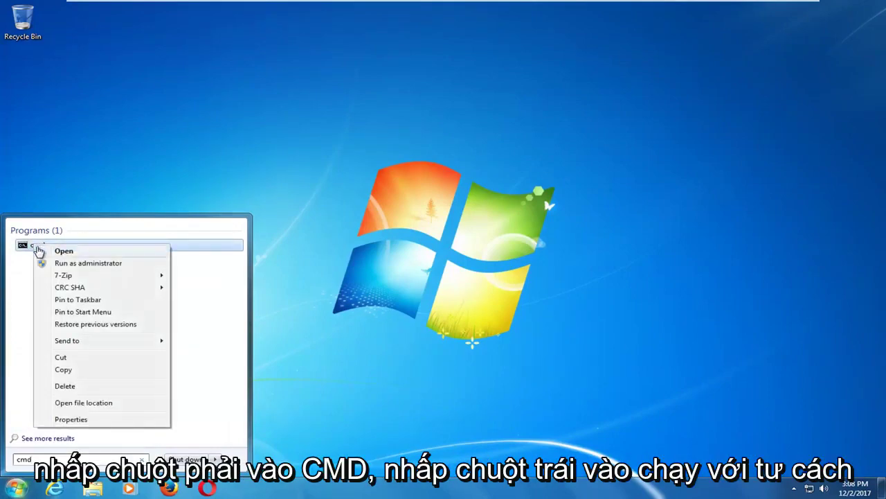
click(56, 264)
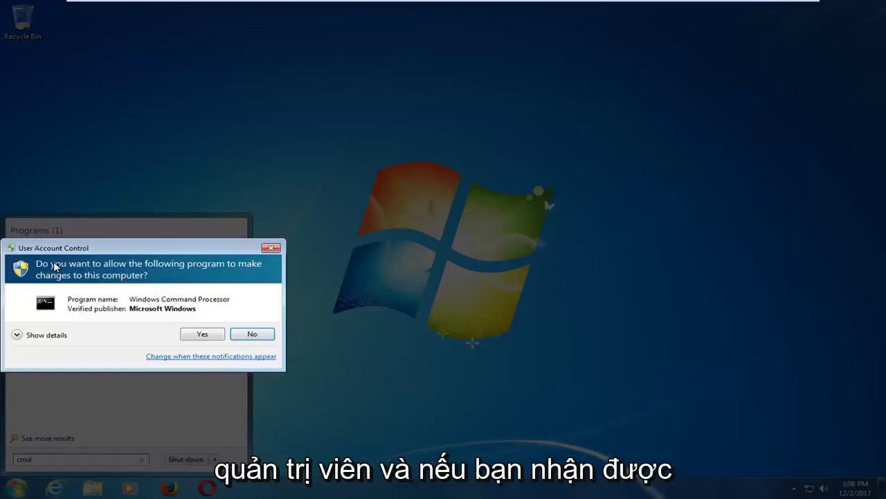
click(203, 335)
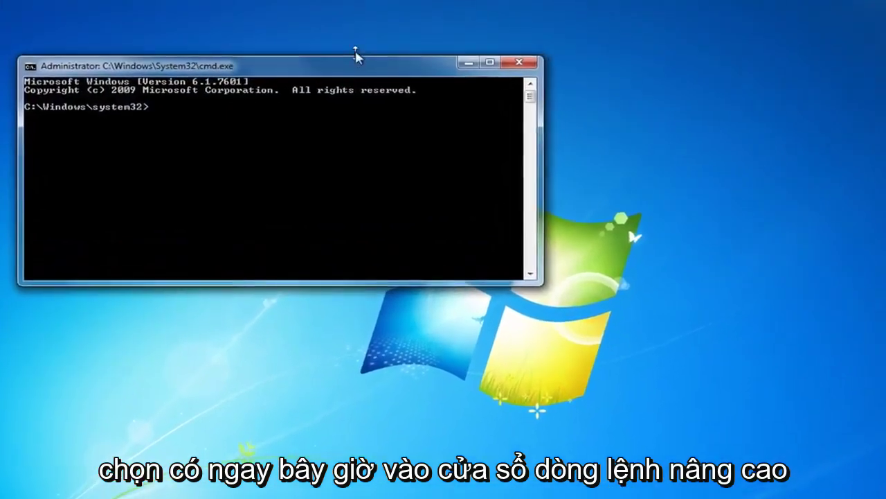
- Run chkdsk C: /f and confirm scheduling the C: check for next restart
drag(492, 45, 546, 91)
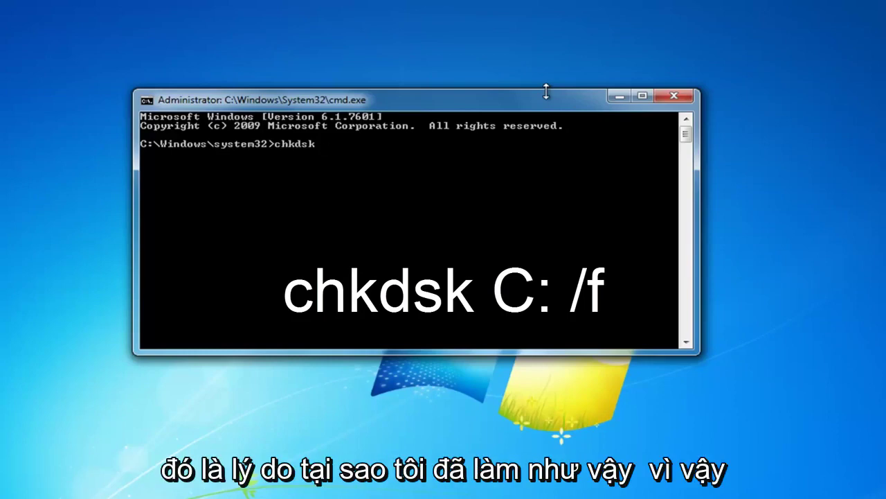
text(C)
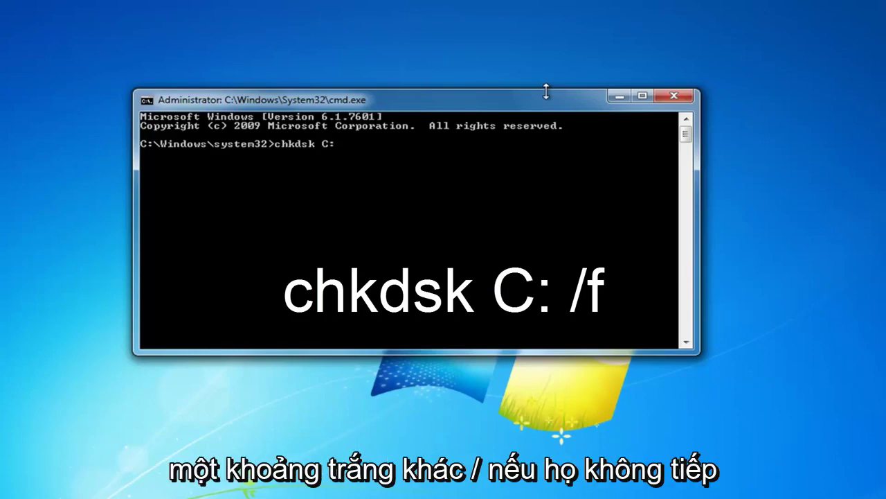
text(: /f)
key(Return)
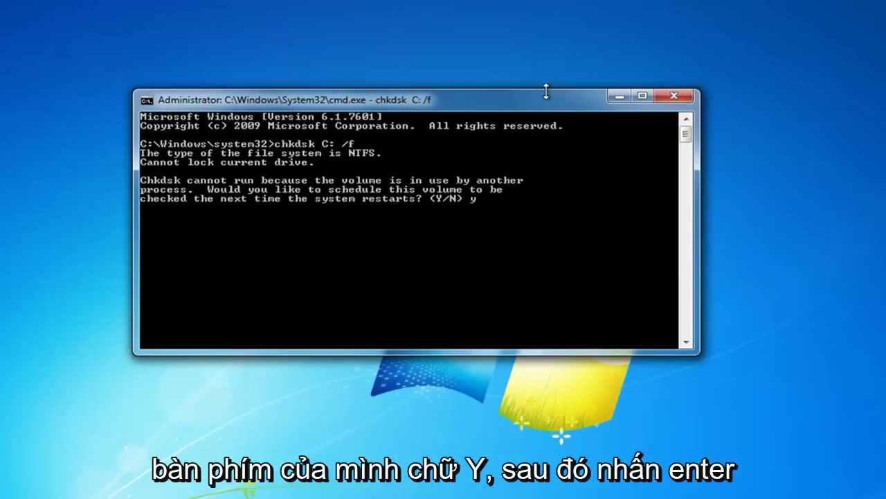
key(Return)
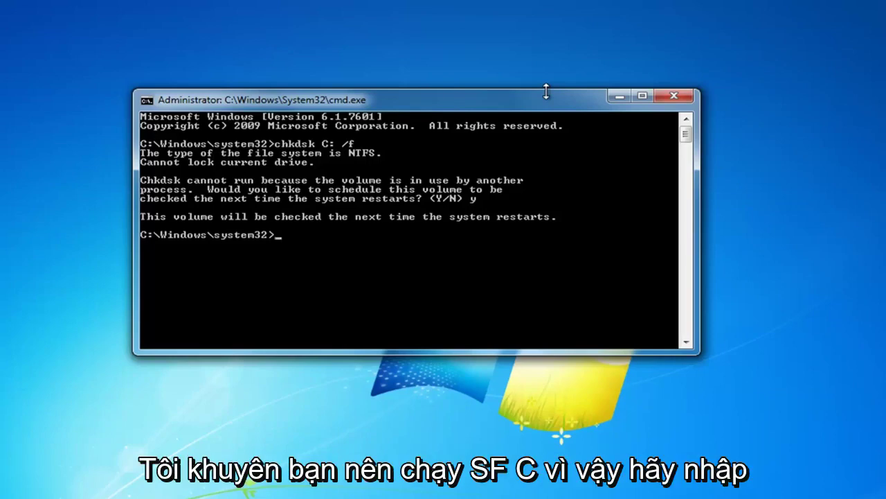
- Run sfc /scannow in the administrator Command Prompt to verify system files
text(fc)
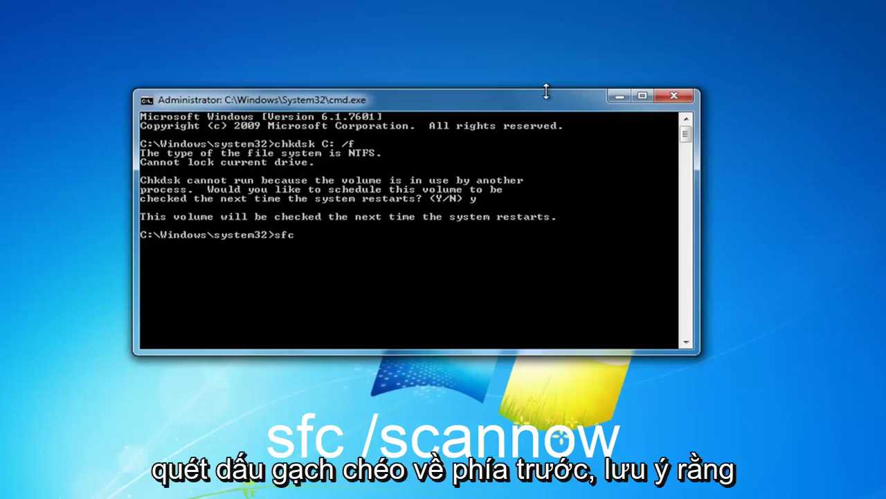
text(/scannow)
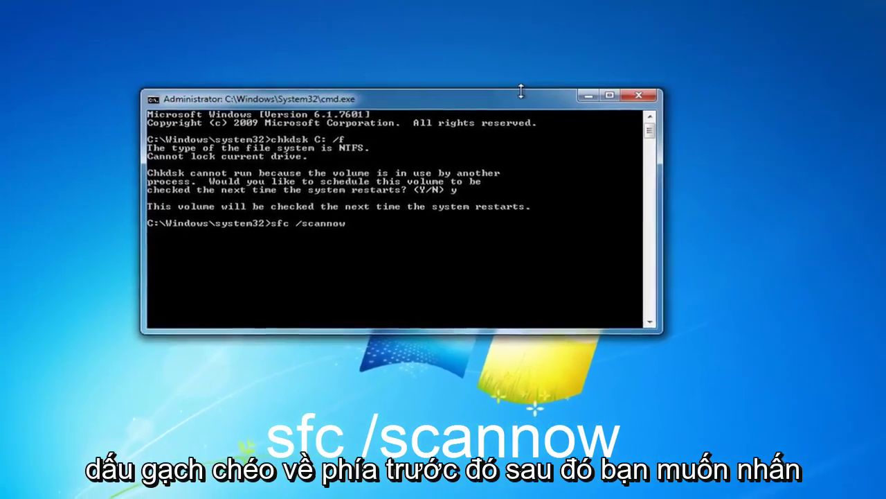
key(Return)
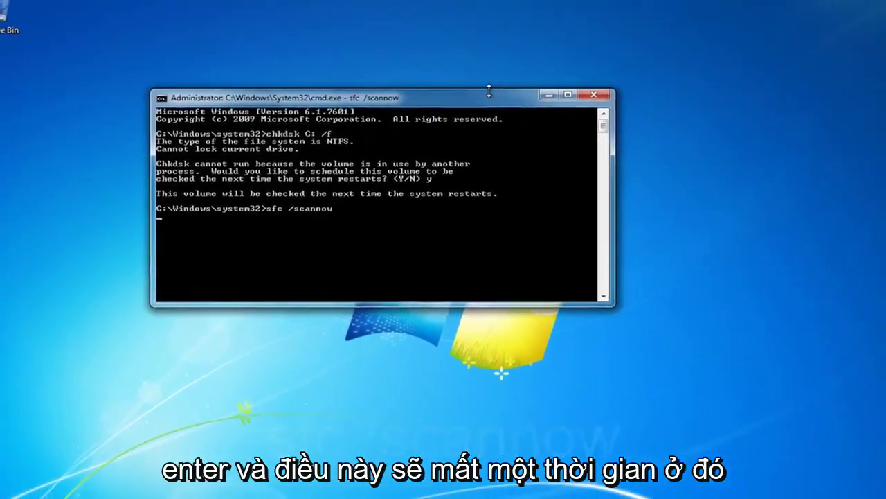